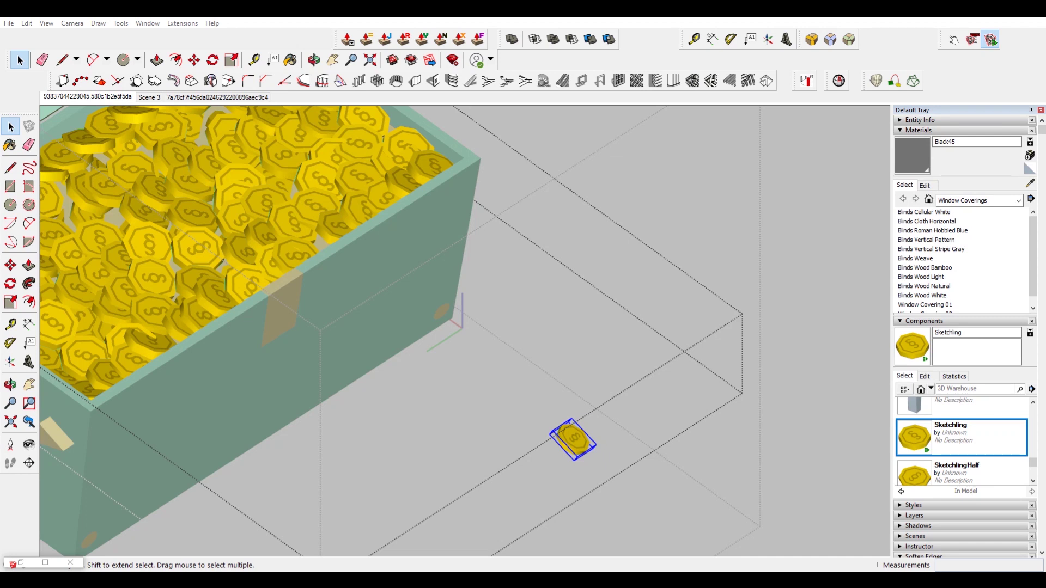
Use the Interact tool on a coin inside the chest to trigger its random rotation.
key(m)
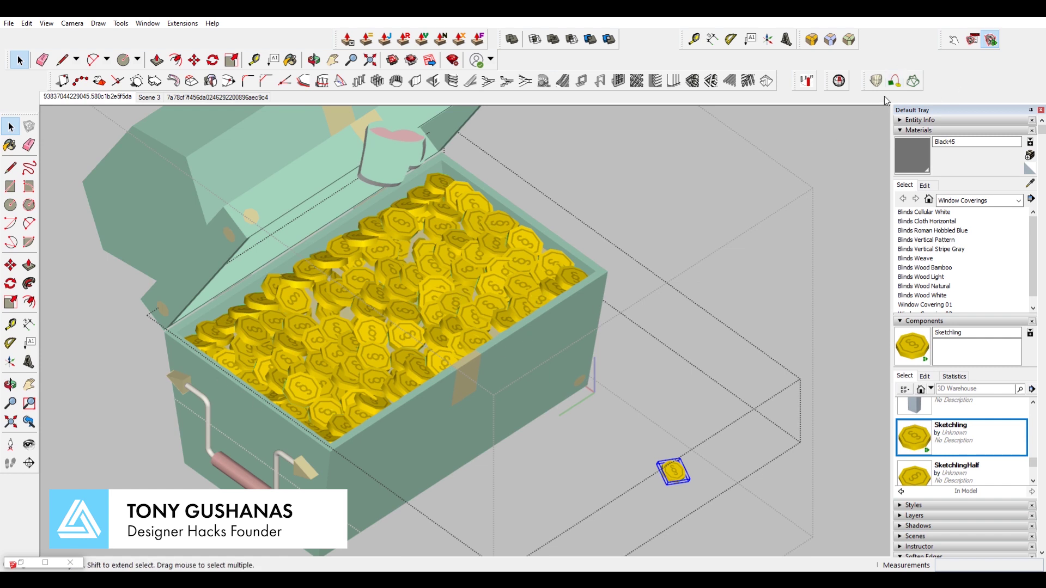
click(952, 42)
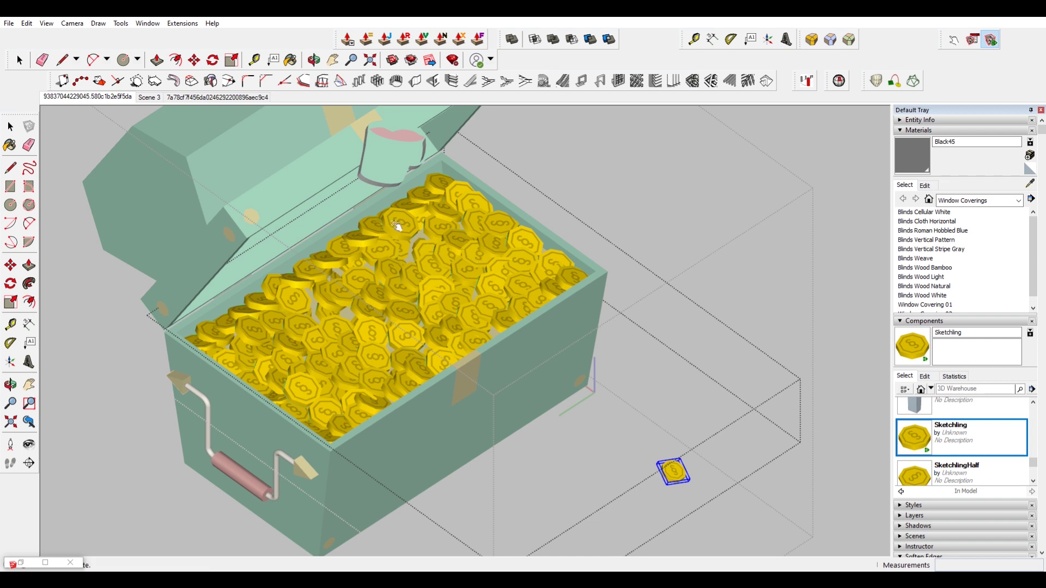
click(413, 242)
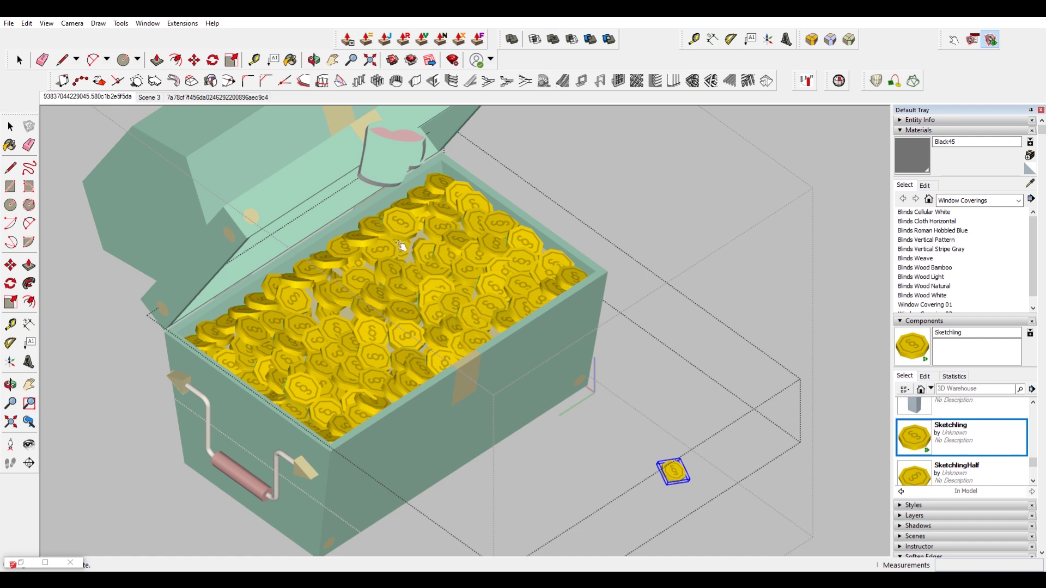
key(space)
Check the list of available toolsets for Dynamic Components, and trigger the loose coin's random rotation with the Interact tool.
scroll(611, 419, down, 2)
scroll(599, 424, up, 6)
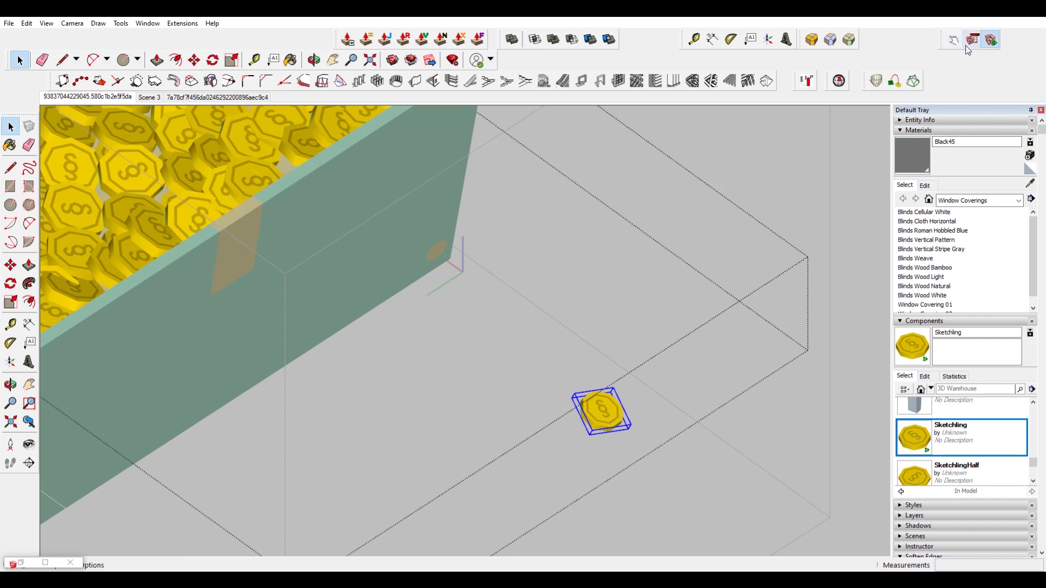
right_click(906, 63)
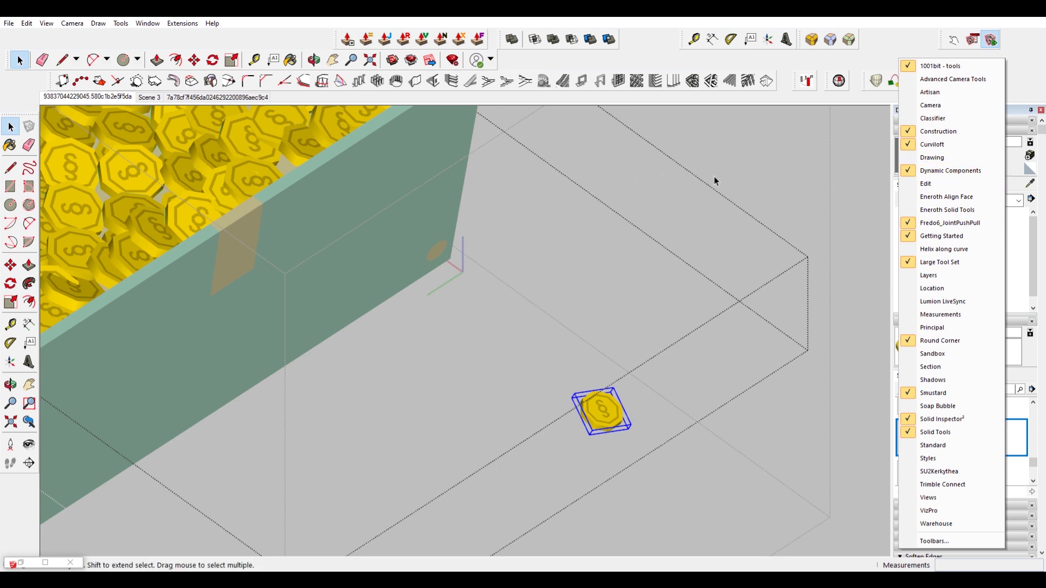
click(894, 38)
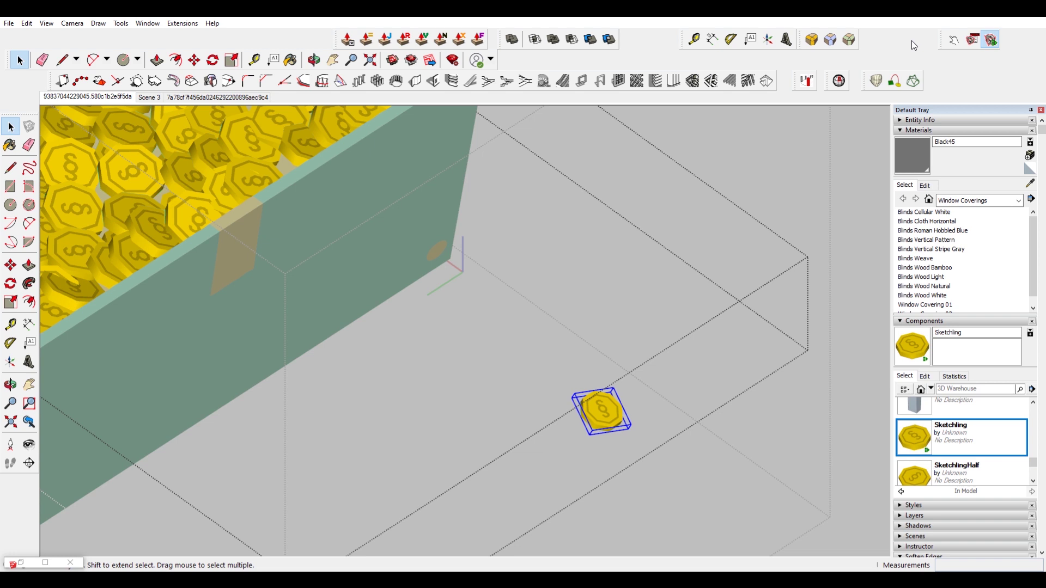
click(955, 43)
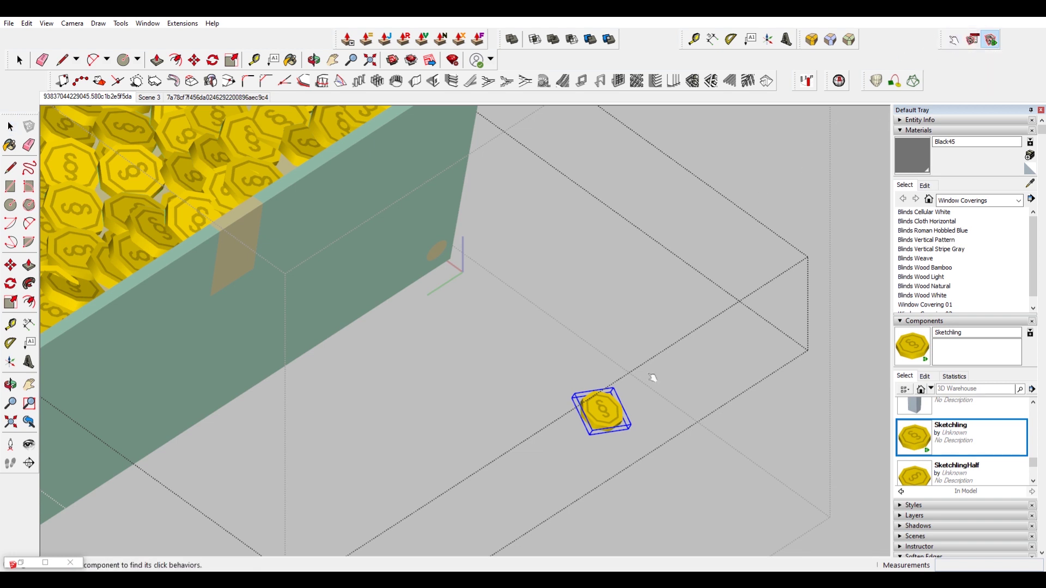
click(586, 408)
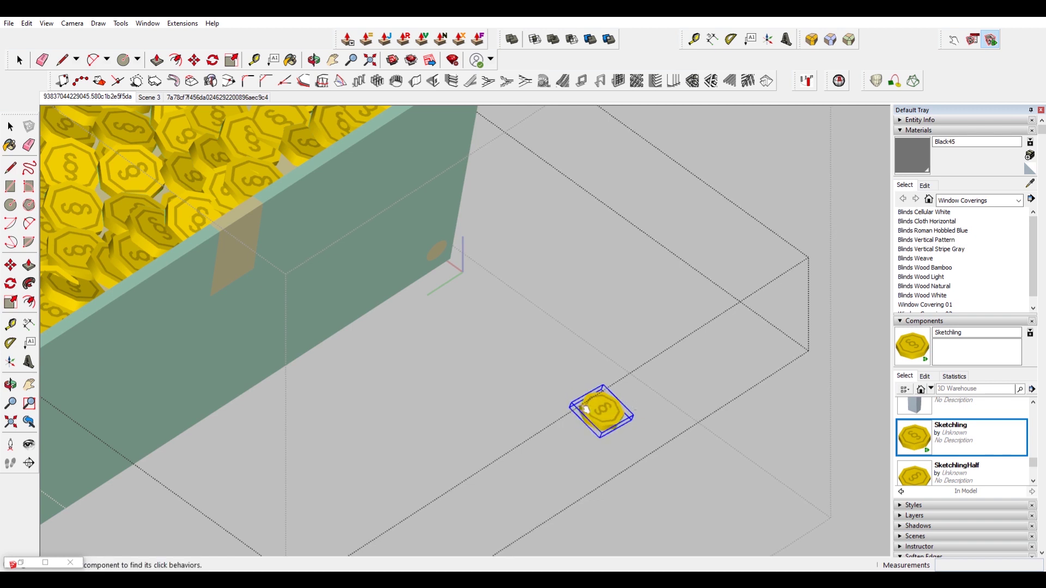
Open the loose coin's component attributes and examine its rotation values, onClick script and custom attributes.
click(990, 42)
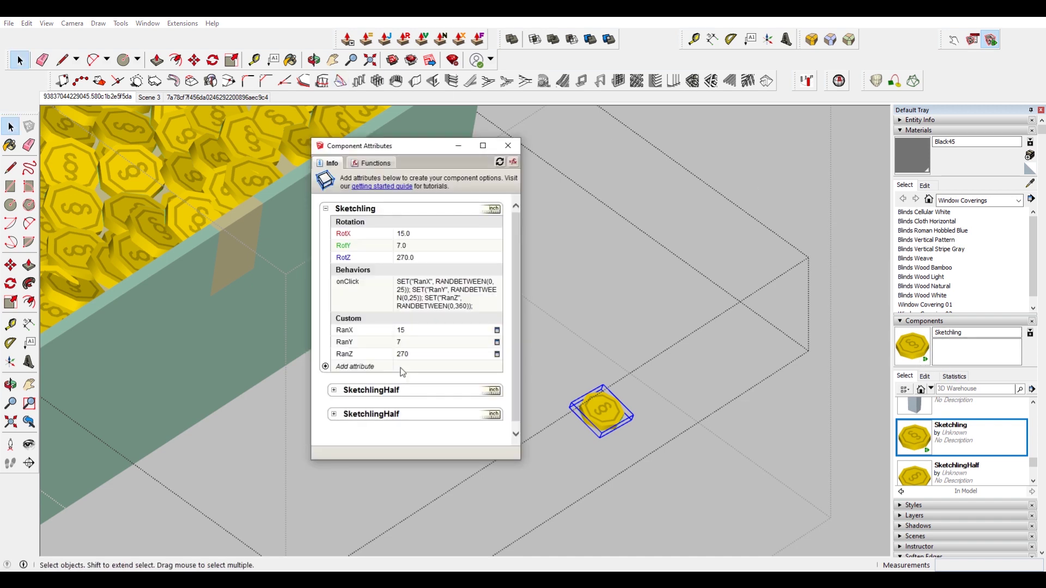
drag(424, 150, 426, 169)
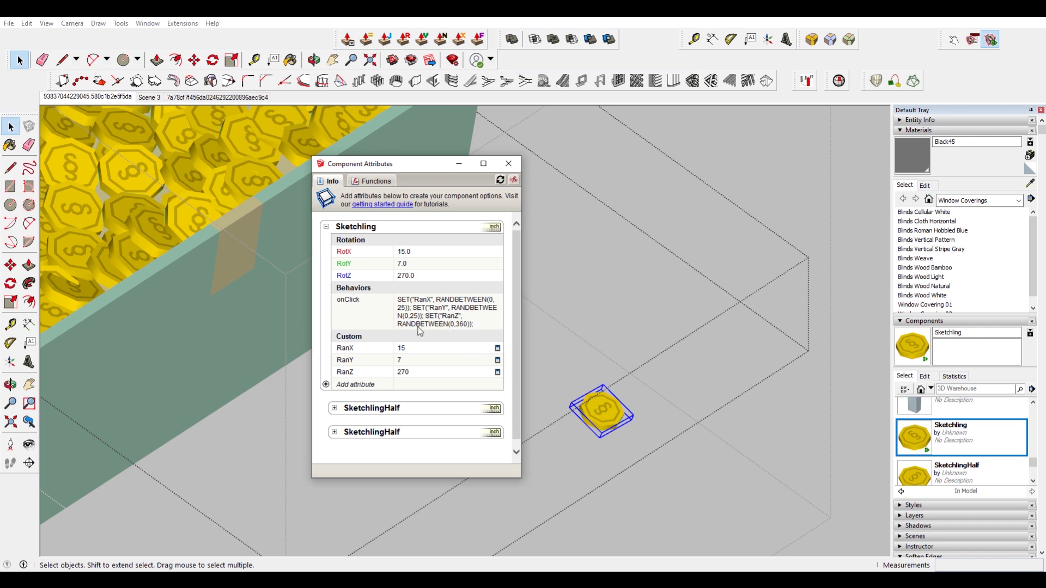
click(650, 285)
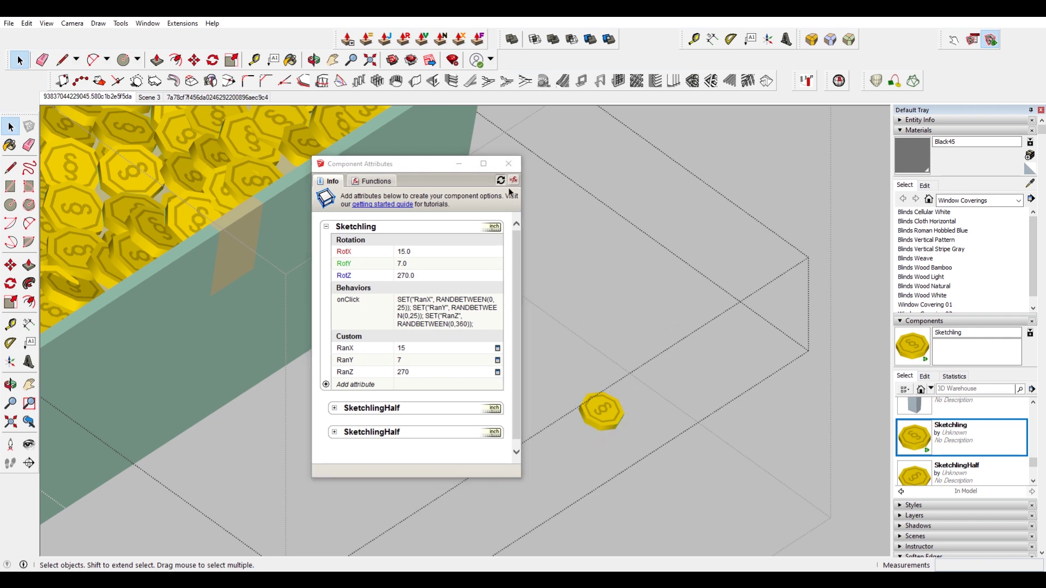
click(595, 406)
key(q)
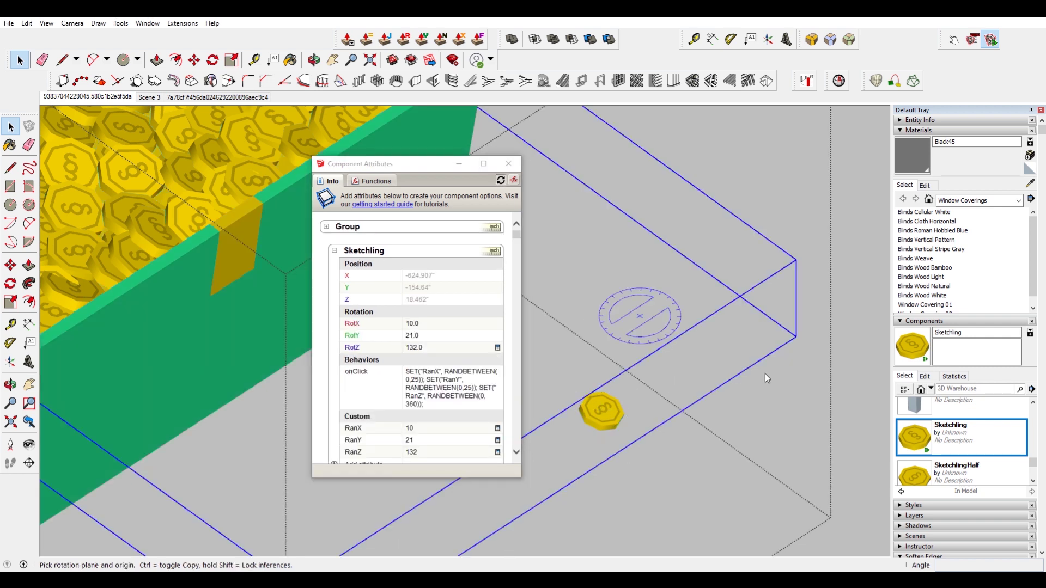
click(716, 464)
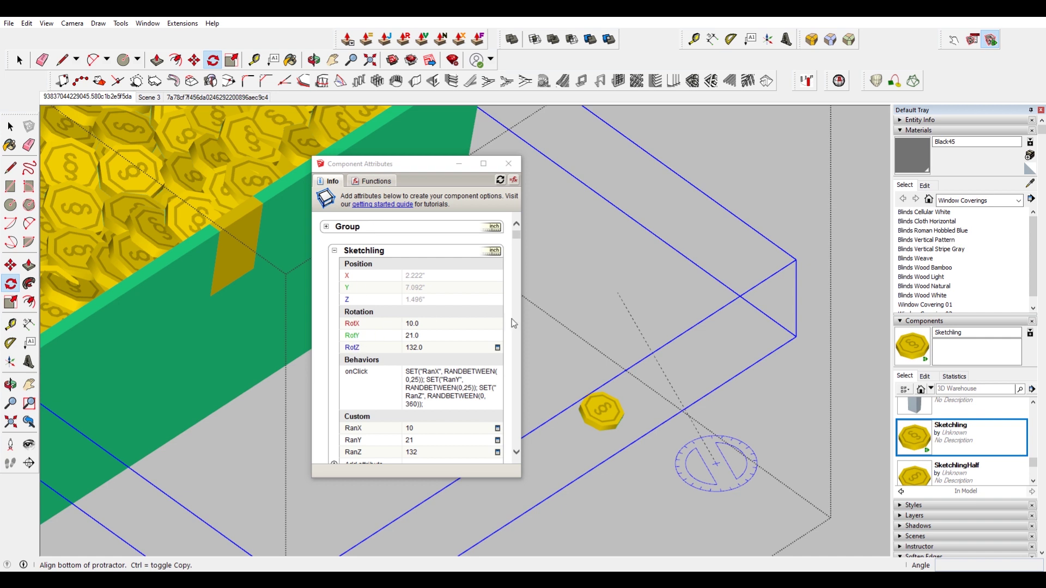
key(space)
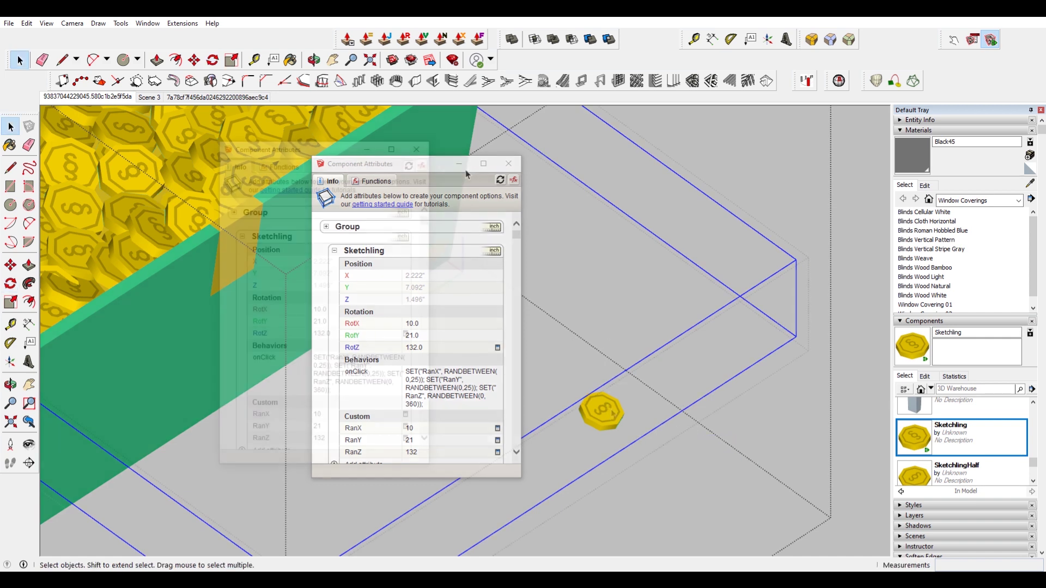
double_click(611, 414)
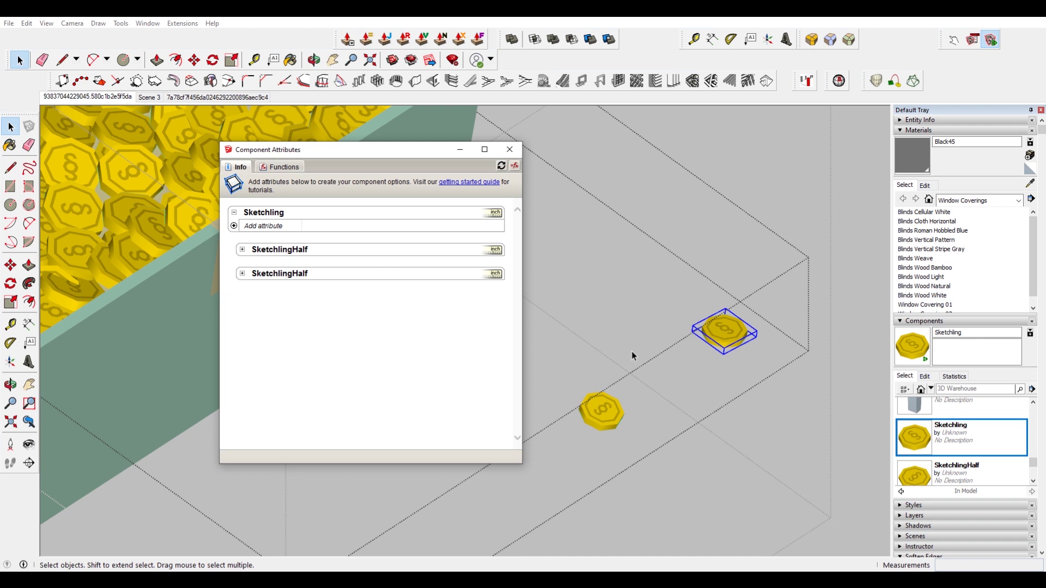
Open the component attributes of the second, plain coin and add all three rotation attributes, RotX, RotY and RotZ.
click(730, 318)
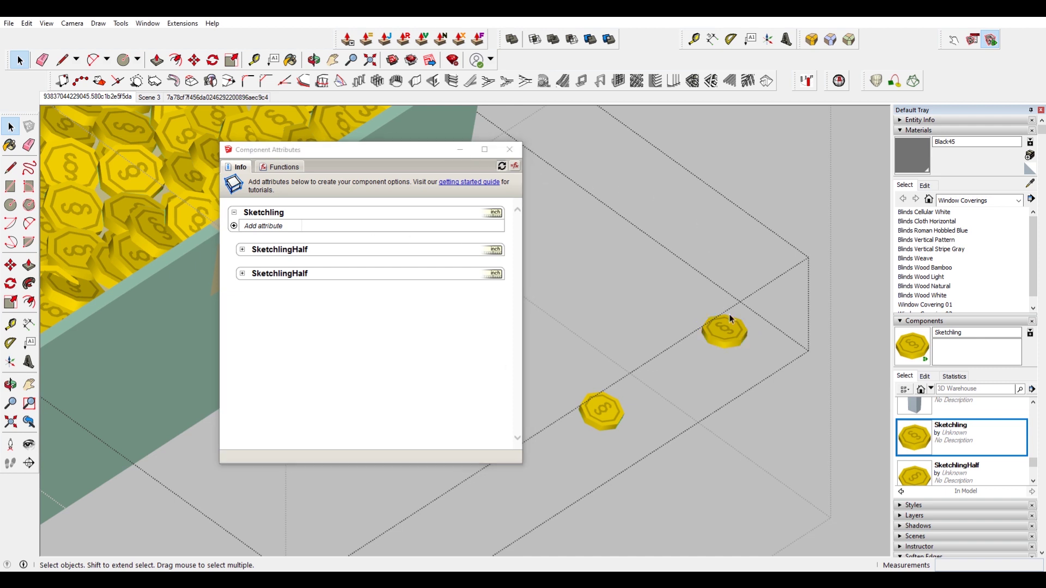
click(509, 150)
click(721, 330)
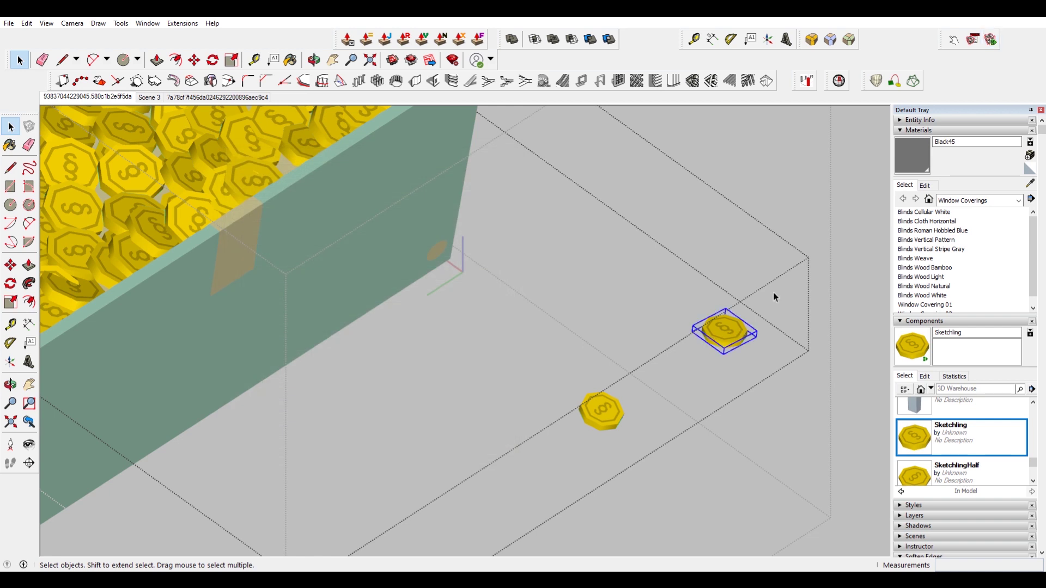
click(990, 39)
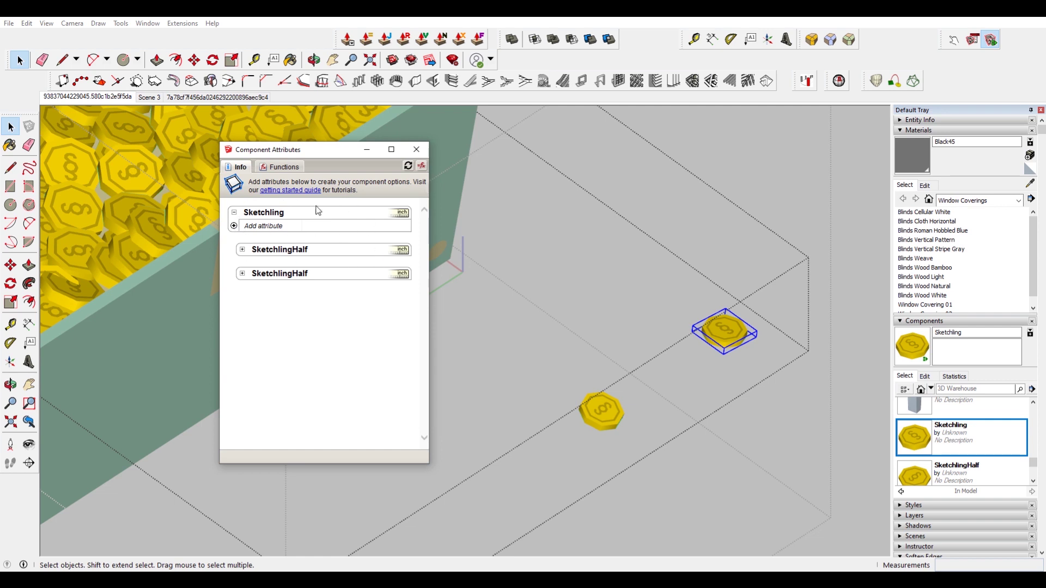
click(234, 227)
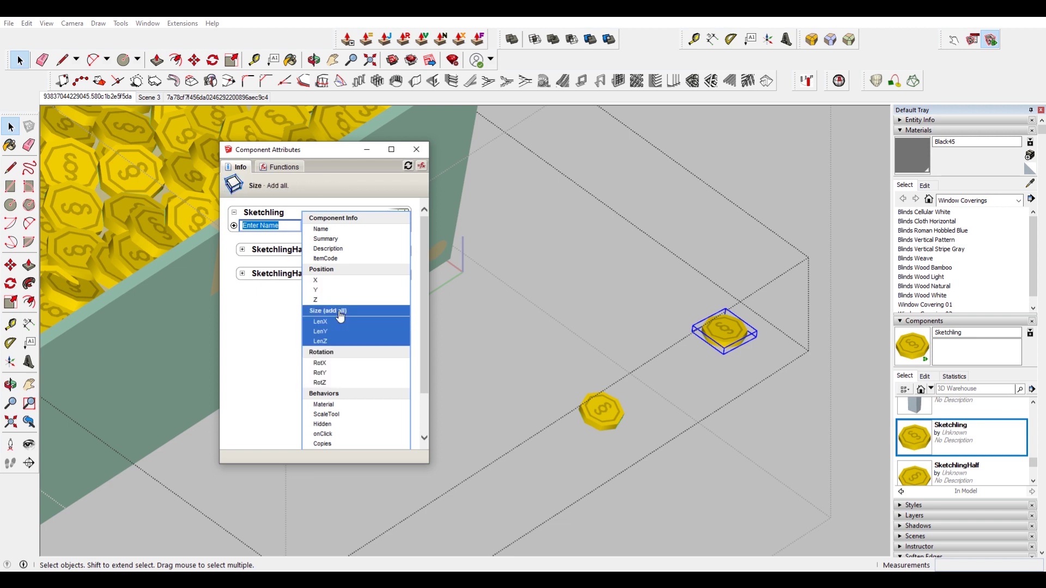
click(357, 361)
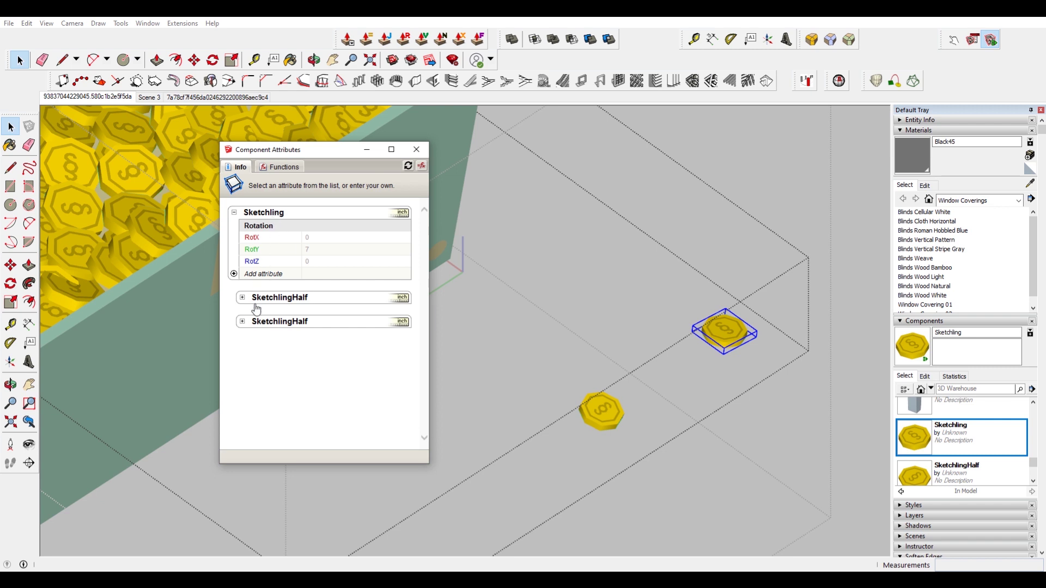
Set the plain coin's RotY rotation to 0.
click(325, 250)
text(0)
key(Return)
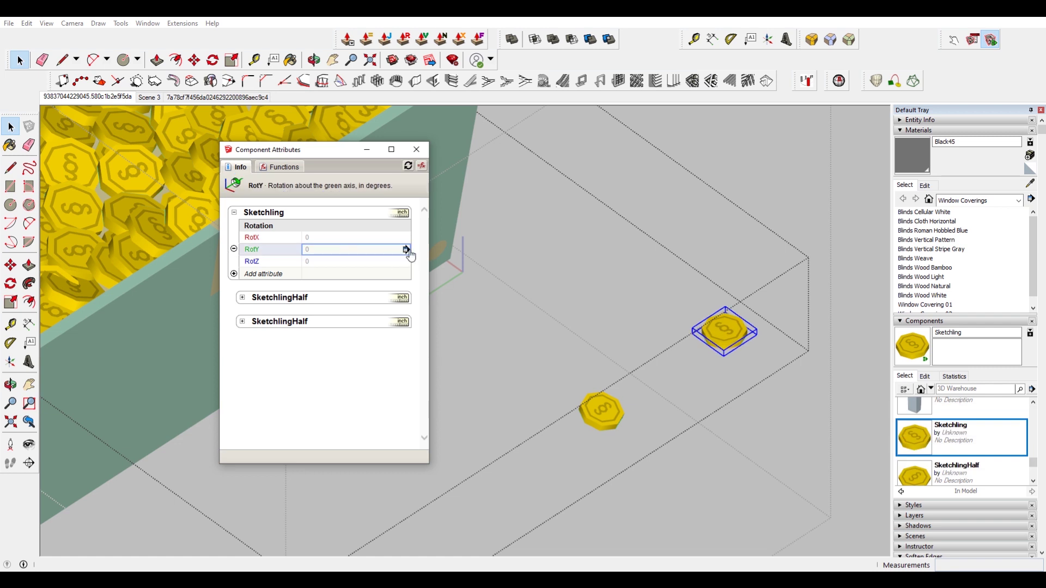
Review the display rule choices for the RotY attribute, leaving them without applying a change.
click(405, 249)
click(408, 212)
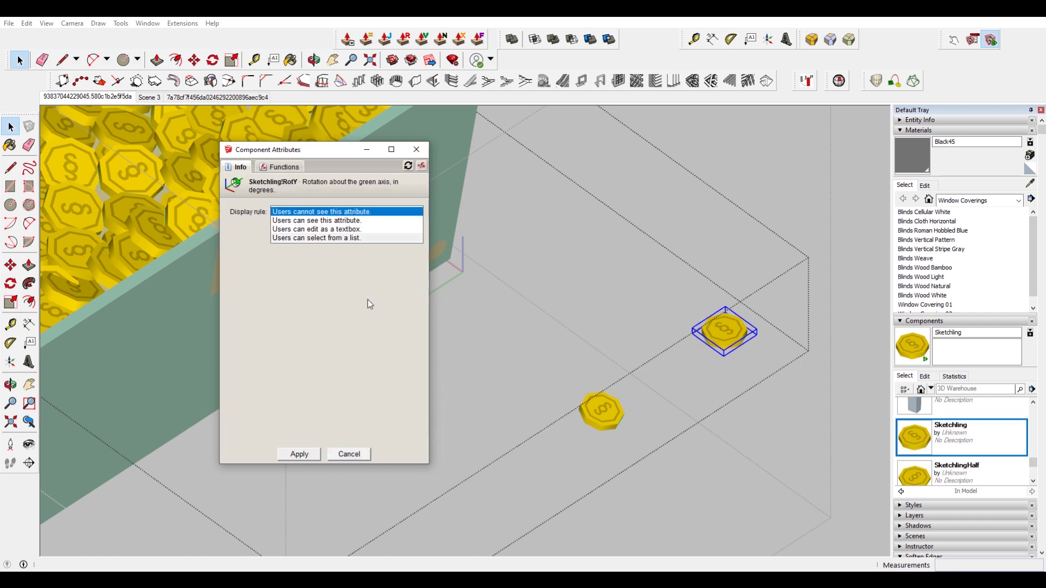
click(350, 453)
click(405, 250)
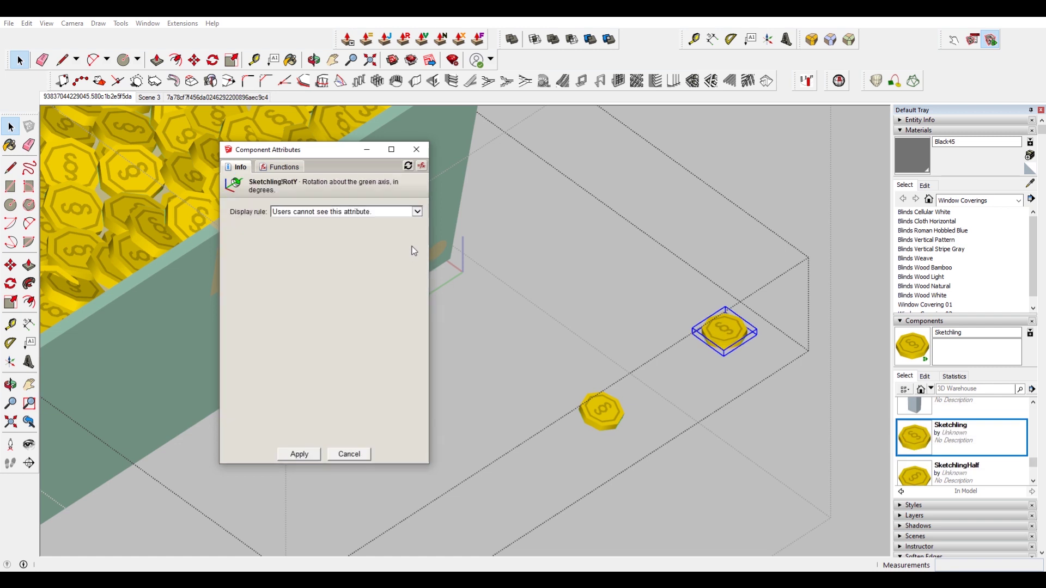
click(419, 212)
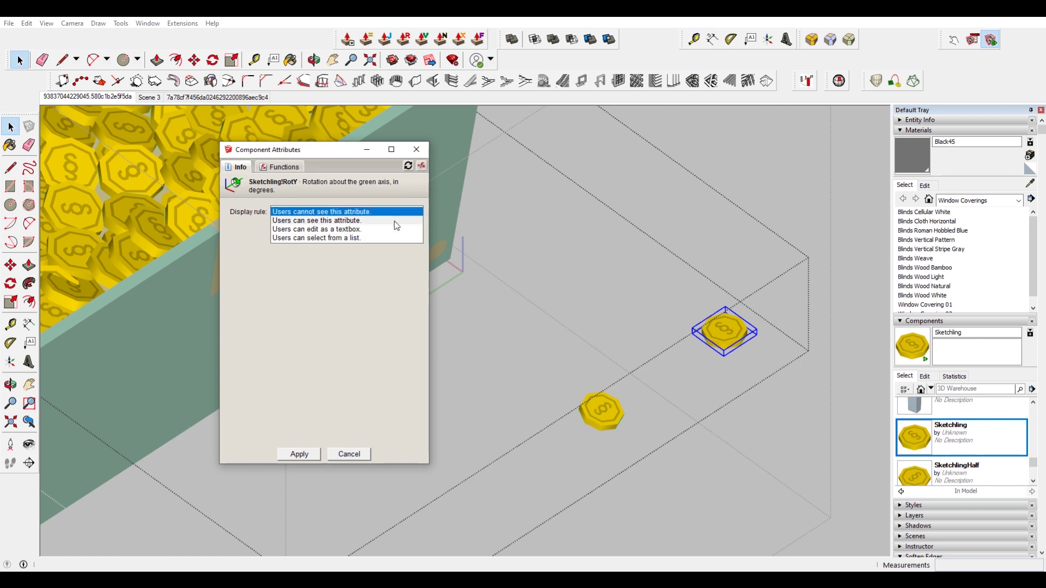
click(354, 459)
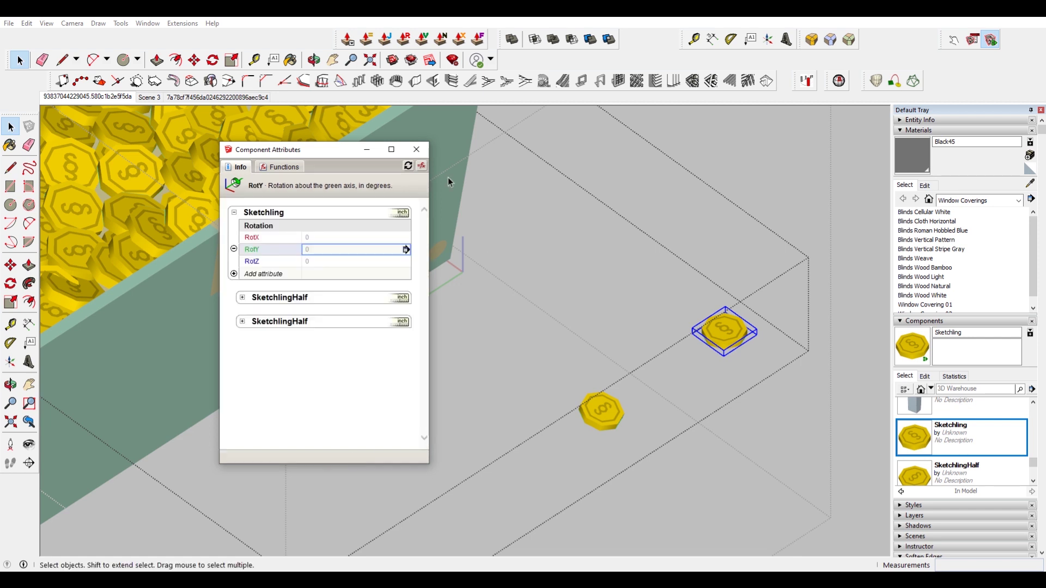
click(975, 45)
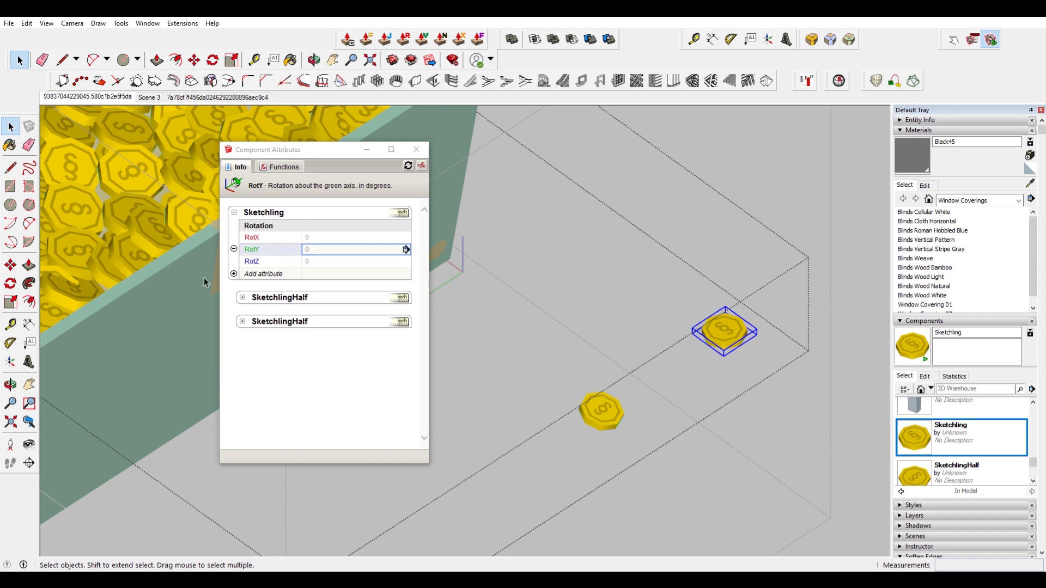
Add an onClick behavior and three custom attributes named RanX, RanY and RanZ to the Sketchling coin.
click(234, 274)
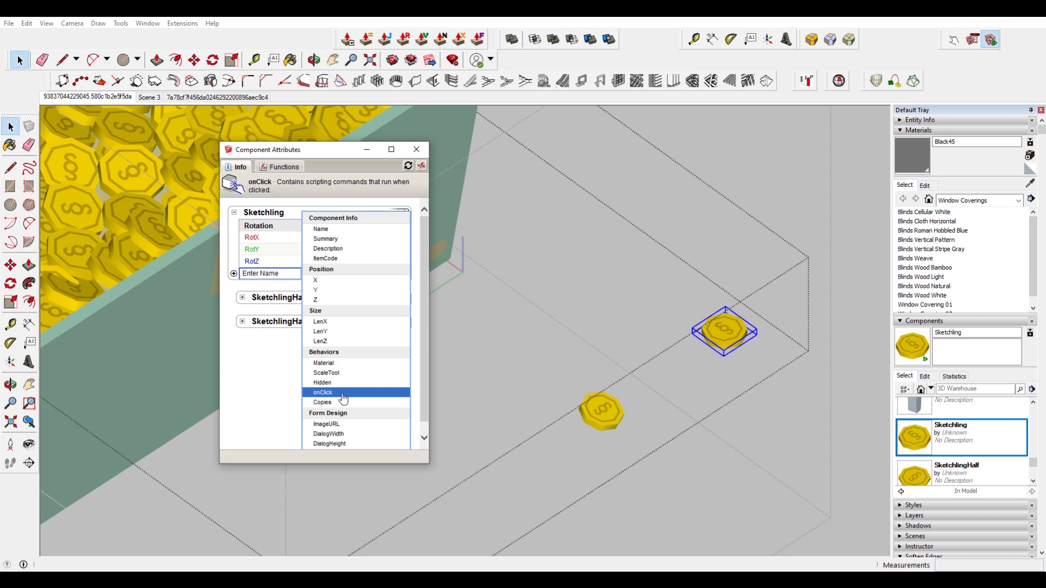
click(359, 394)
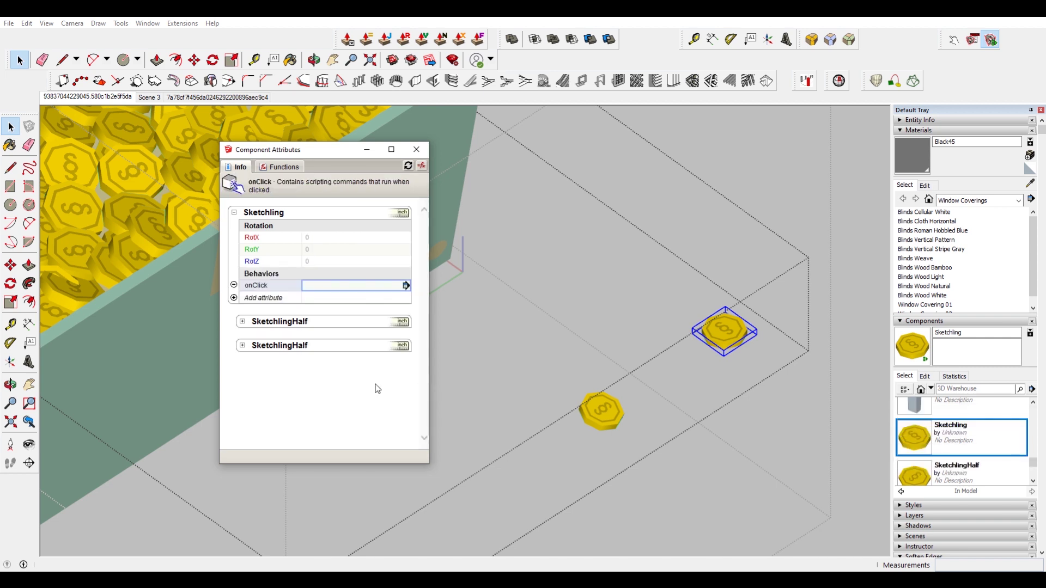
click(233, 298)
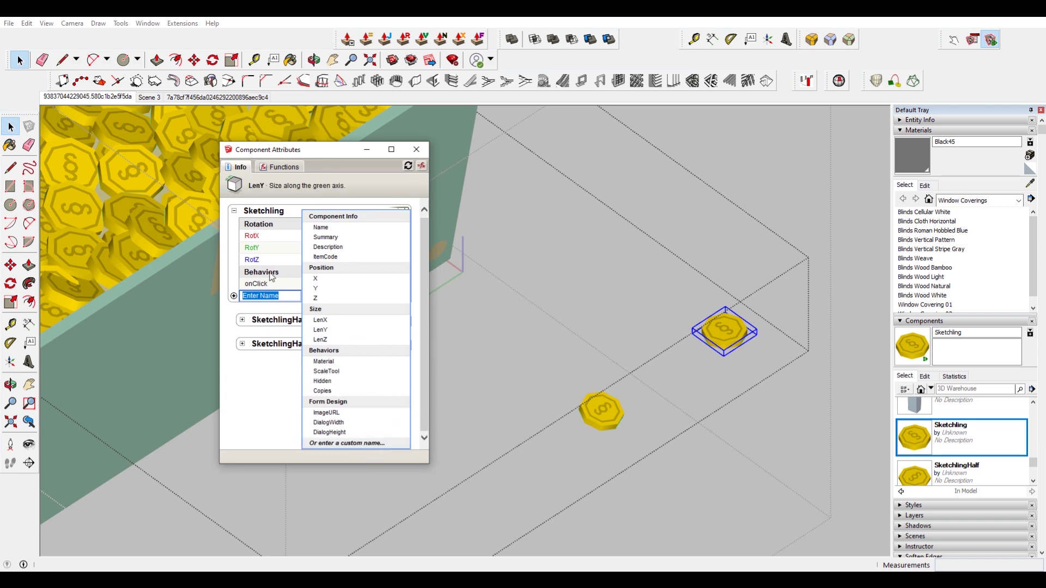
text(R)
key(Return)
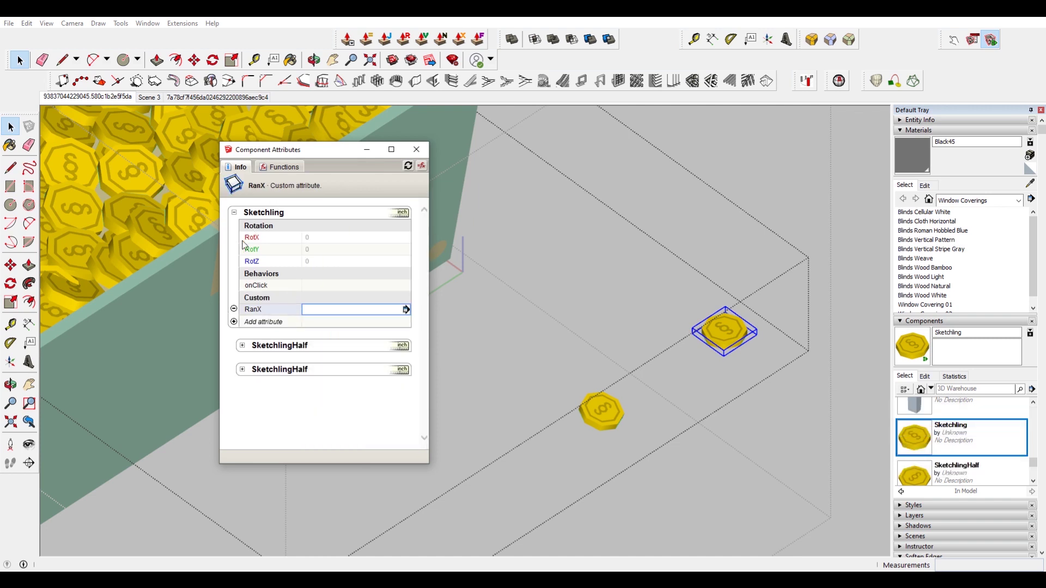
click(235, 323)
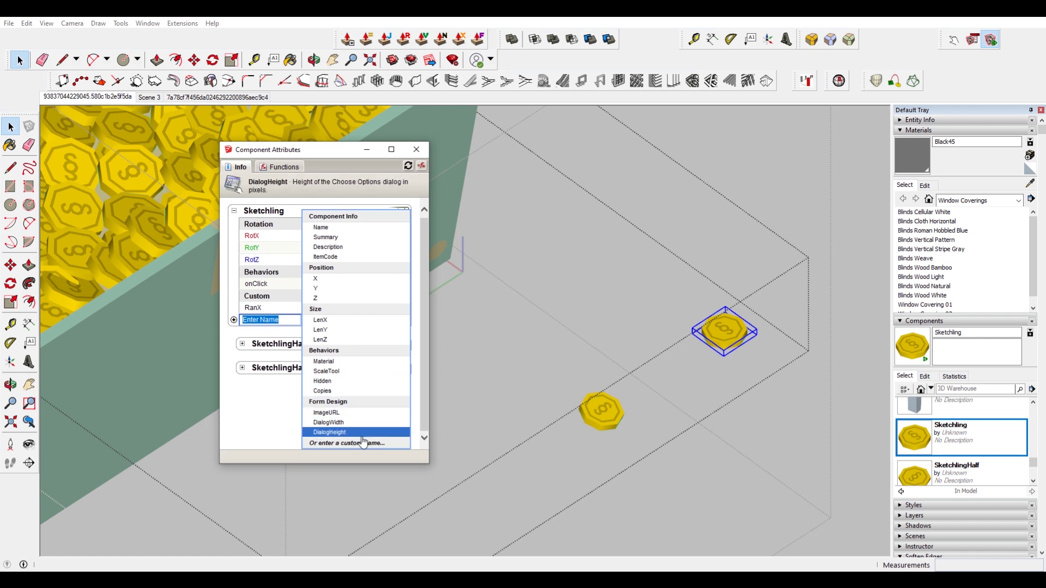
text(Ran)
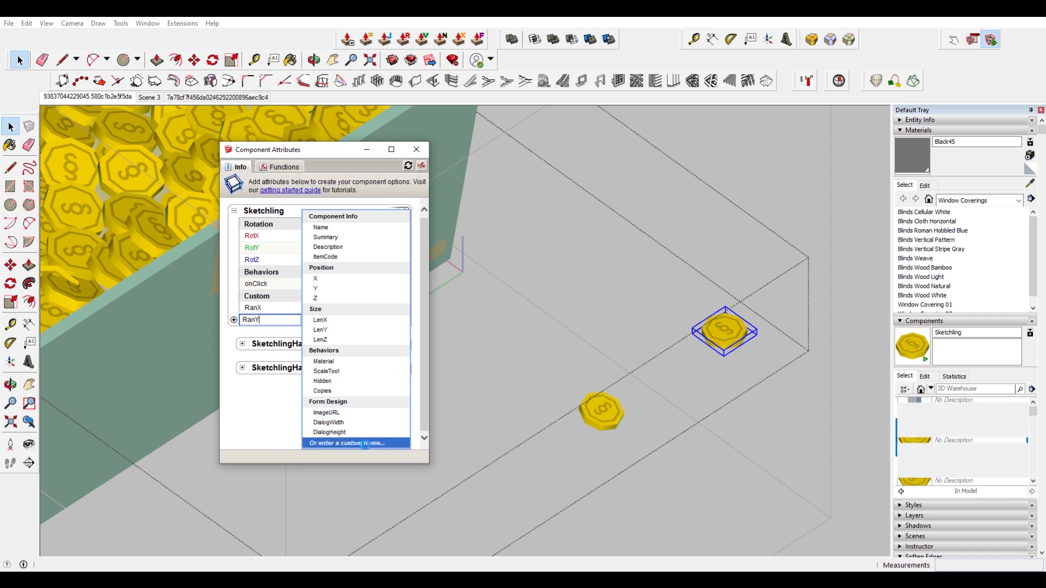
text(Y)
key(Return)
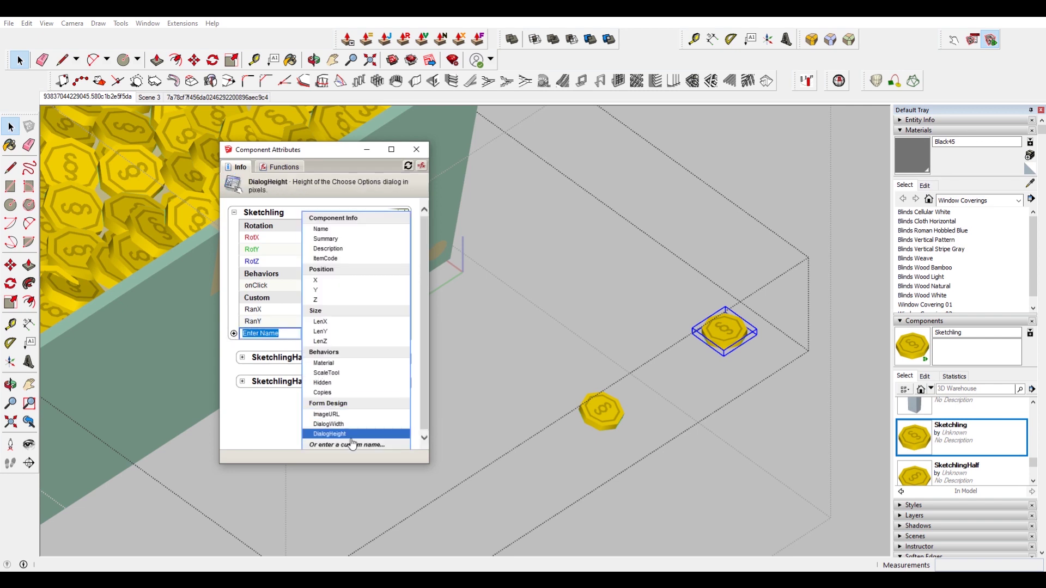
text(RanZ)
key(Return)
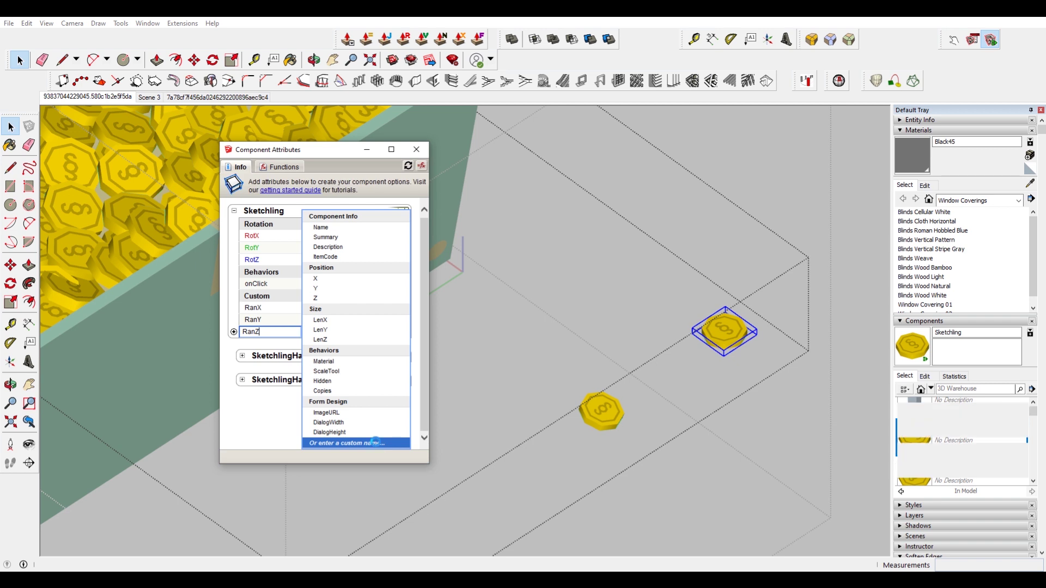
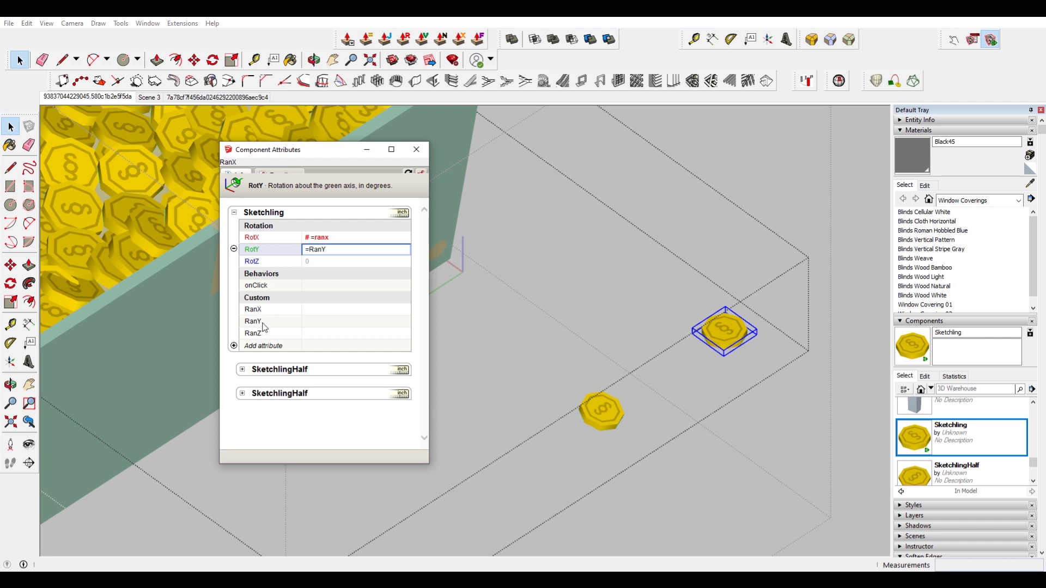
Drive the Sketchling coin's RotY with =RanY and its RotZ with =RanZ.
key(Return)
click(319, 262)
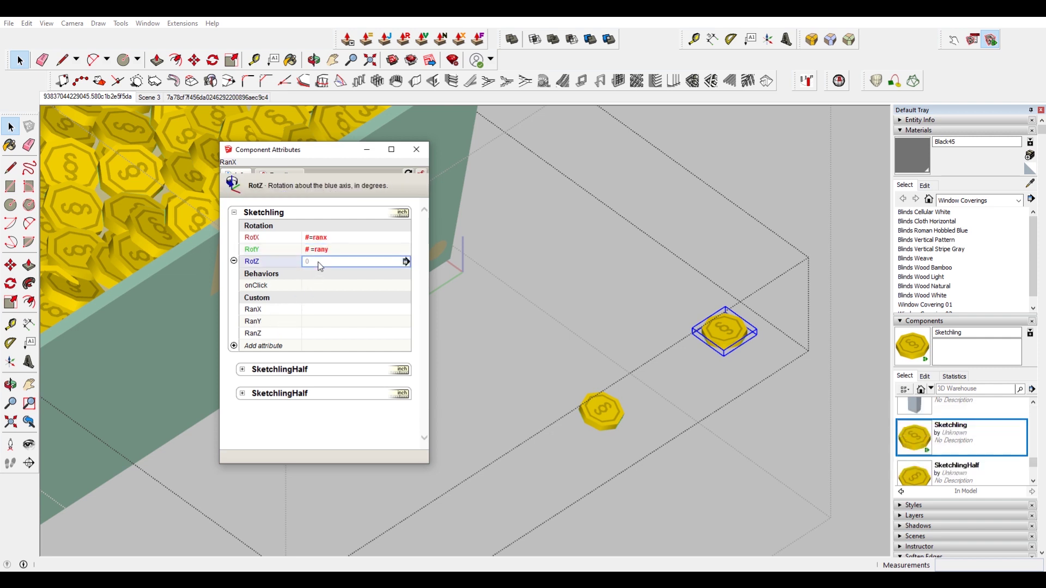
click(319, 262)
text(=)
key(BackSpace)
key(BackSpace)
text(=z)
key(BackSpace)
text(RanZ)
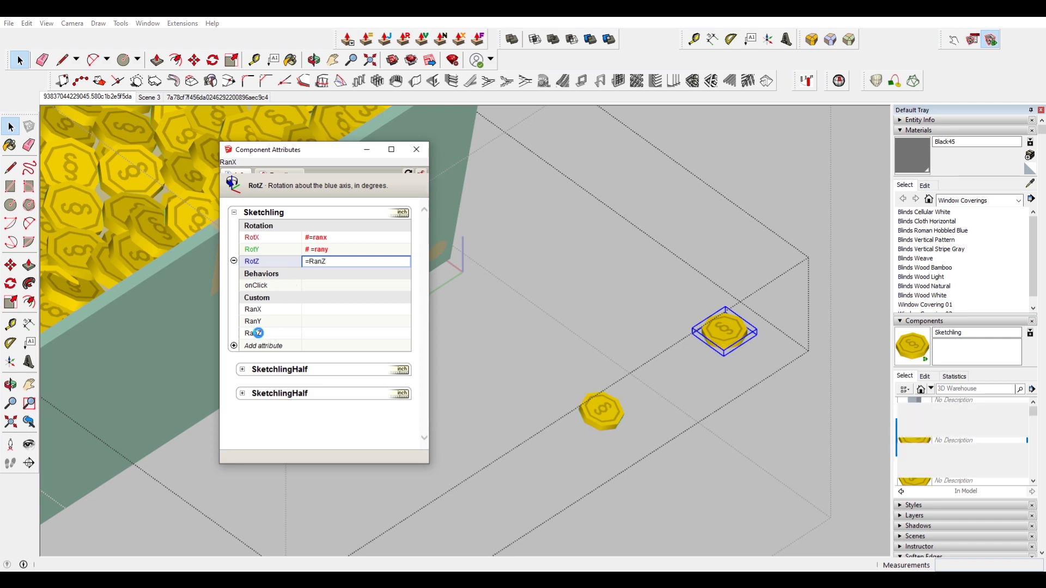
Give the coin's onClick behavior the formula SET("RanX", RANDBETWEEN(0,25)).
click(312, 286)
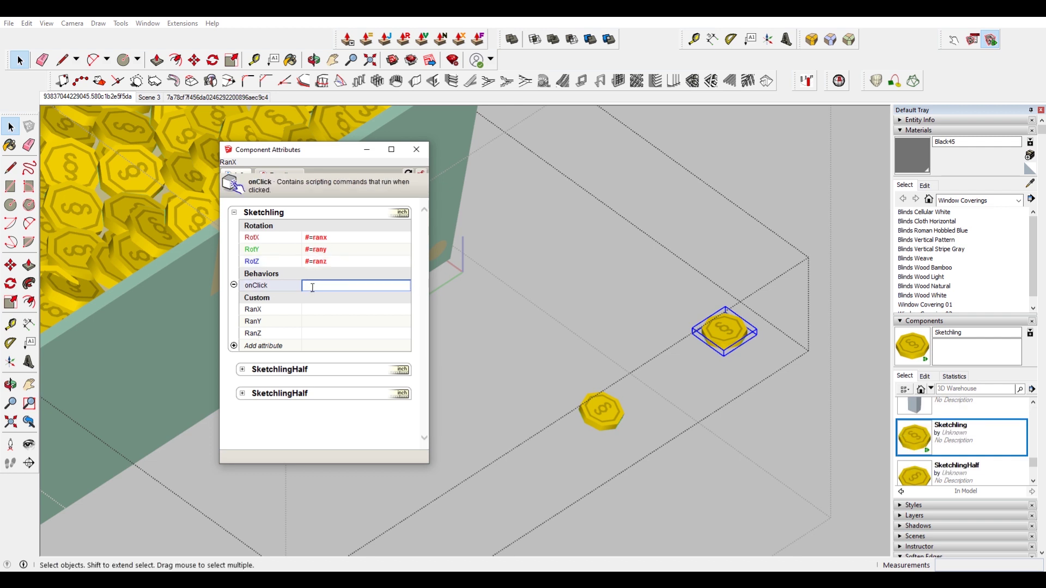
text(SET)
text(()
text(')
text(RanX",)
text(RANDBETWEE)
text(N)
text(())
text(()
text(0)
text(,25)
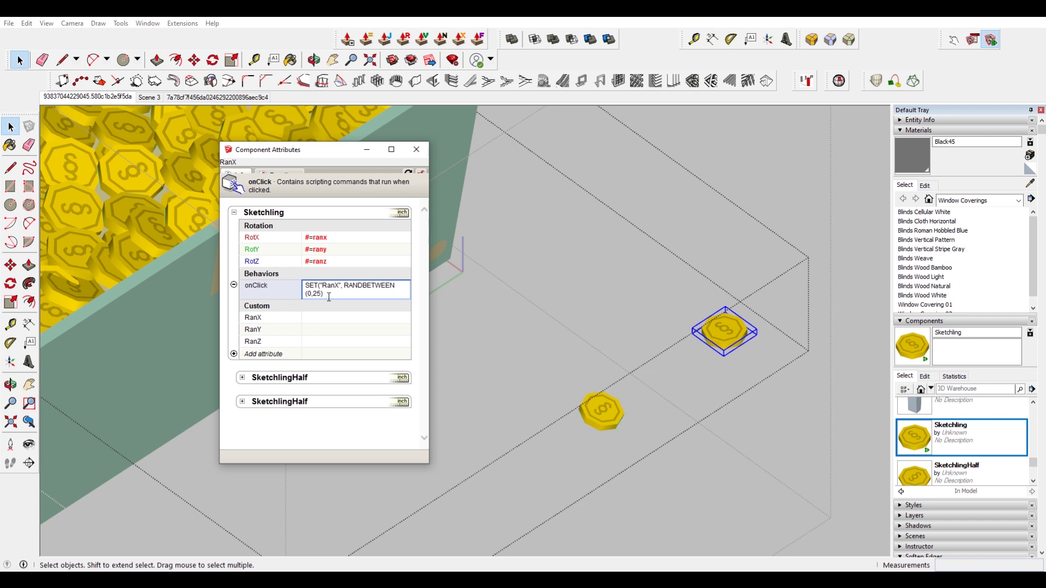
text()))
drag(325, 294, 316, 294)
click(327, 295)
key(Return)
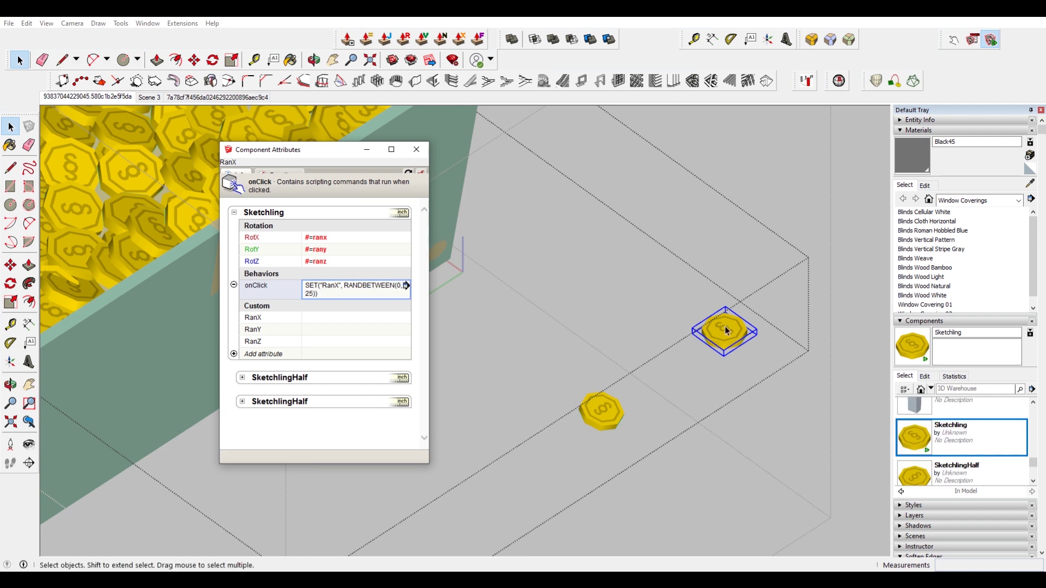
Test the random X rotation by triggering the Sketchling coin several times with the Interact tool.
click(957, 40)
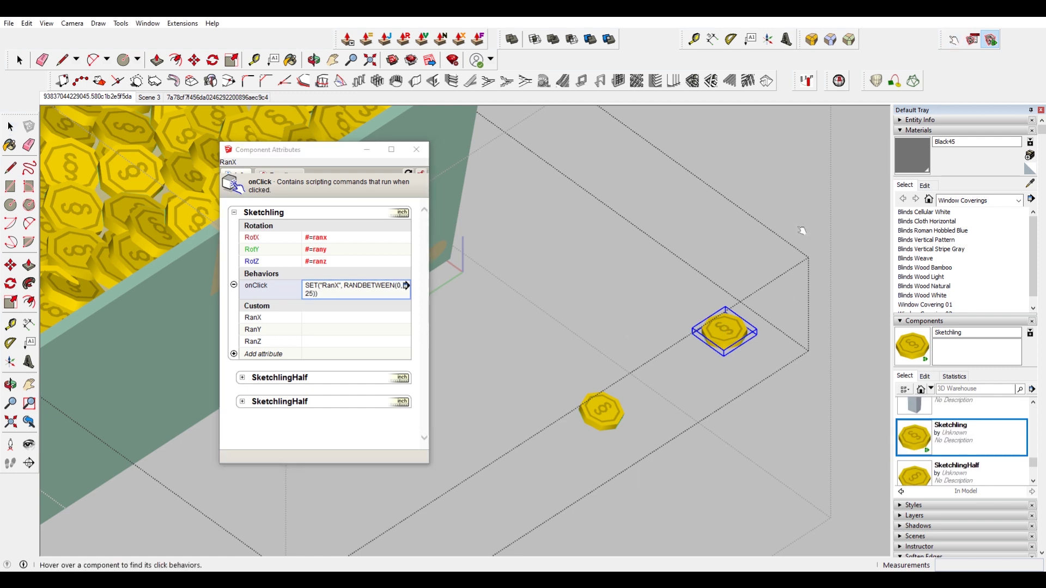
click(733, 327)
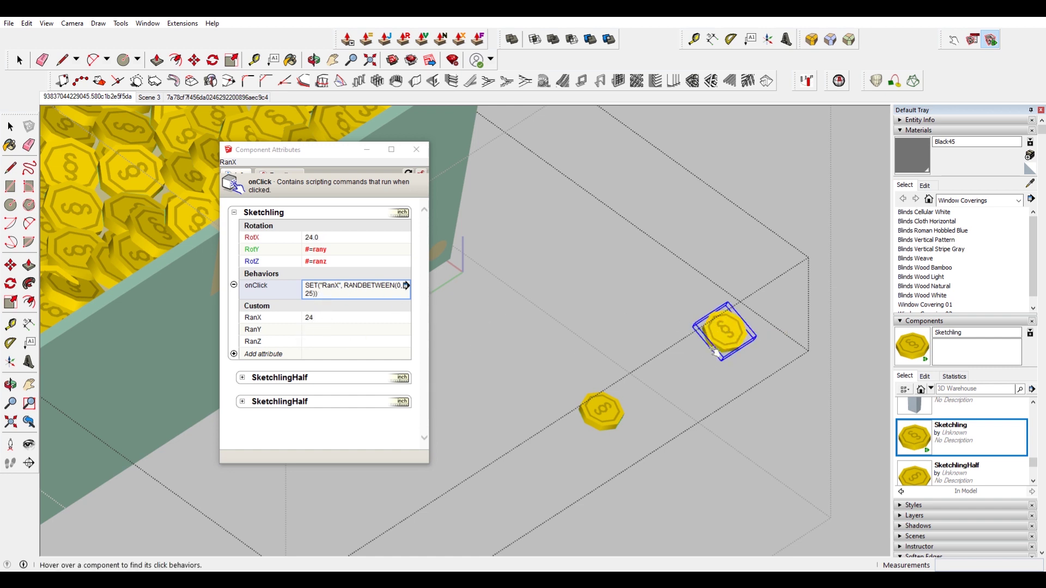
click(727, 329)
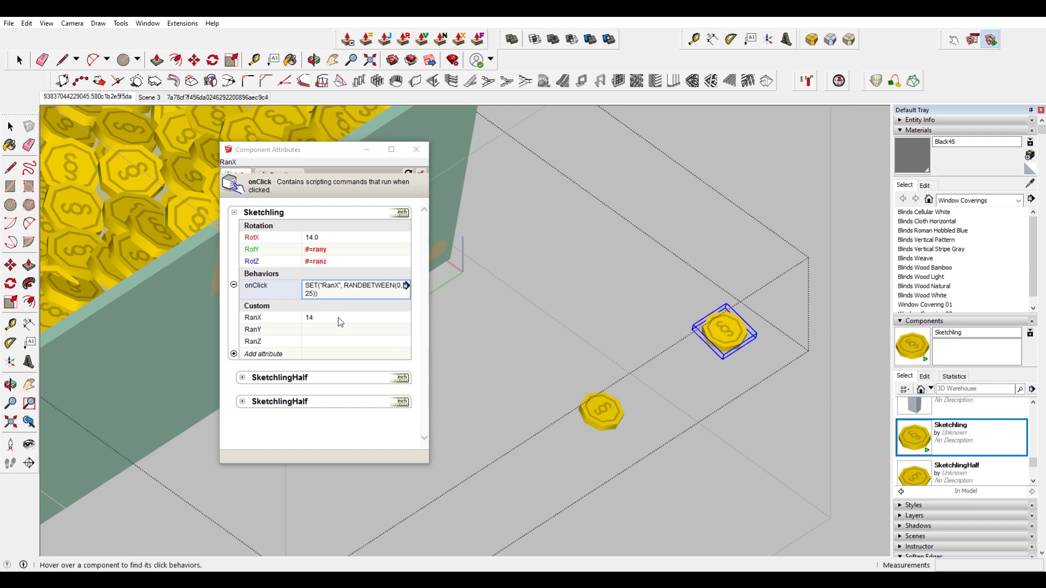
click(734, 329)
click(735, 329)
Append a semicolon and a copy of the SET formula to the onClick behavior, changing its target attribute to RanY.
click(344, 292)
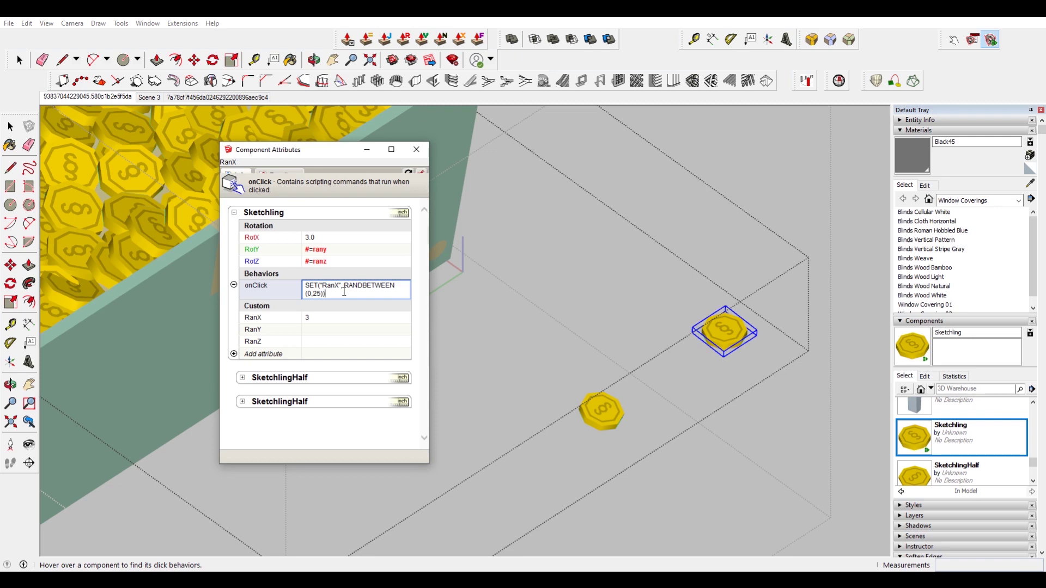
key(ctrl+a)
key(ctrl+c)
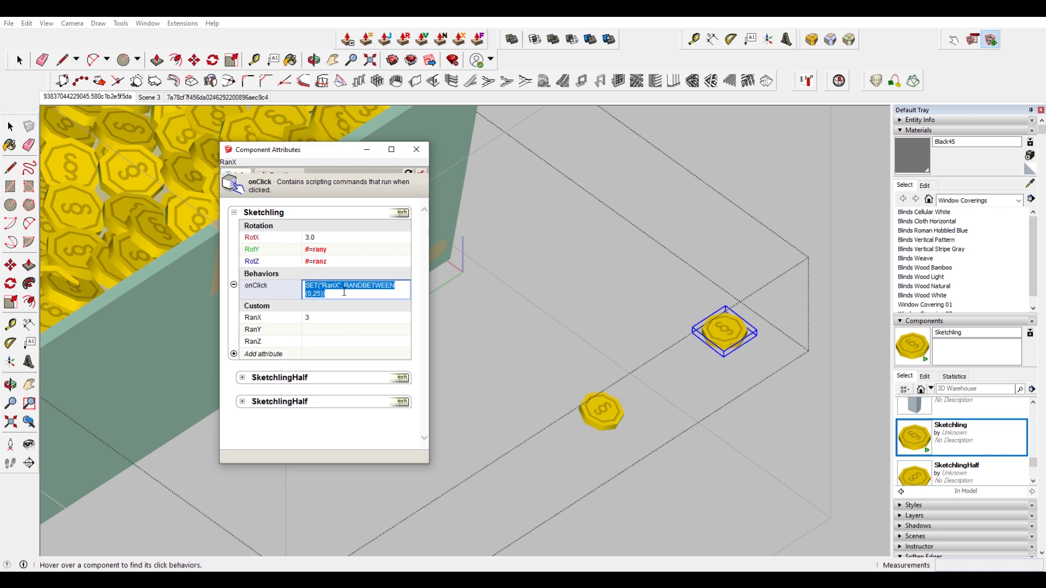
click(344, 293)
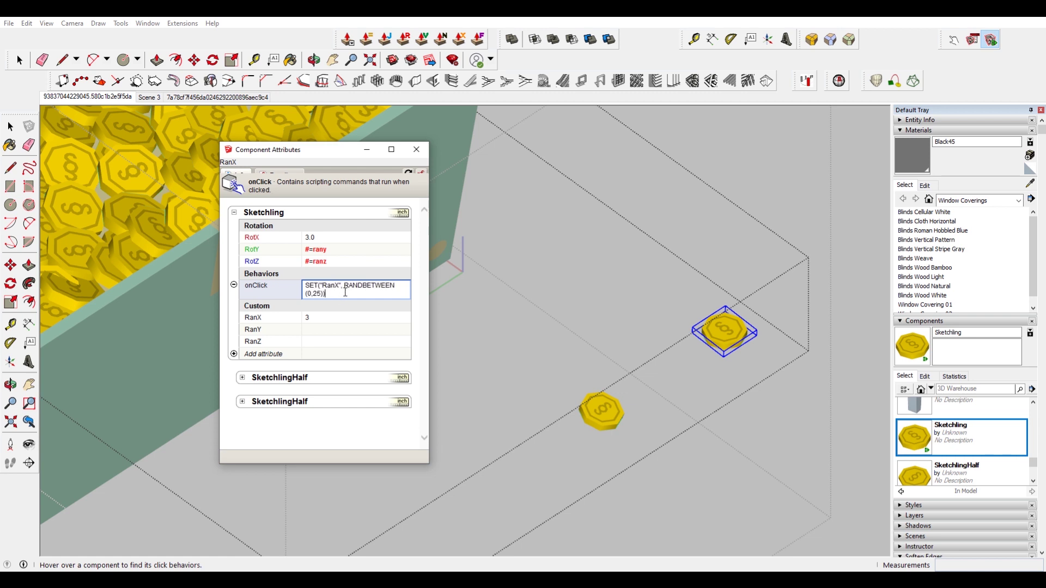
text(;)
key(ctrl+v)
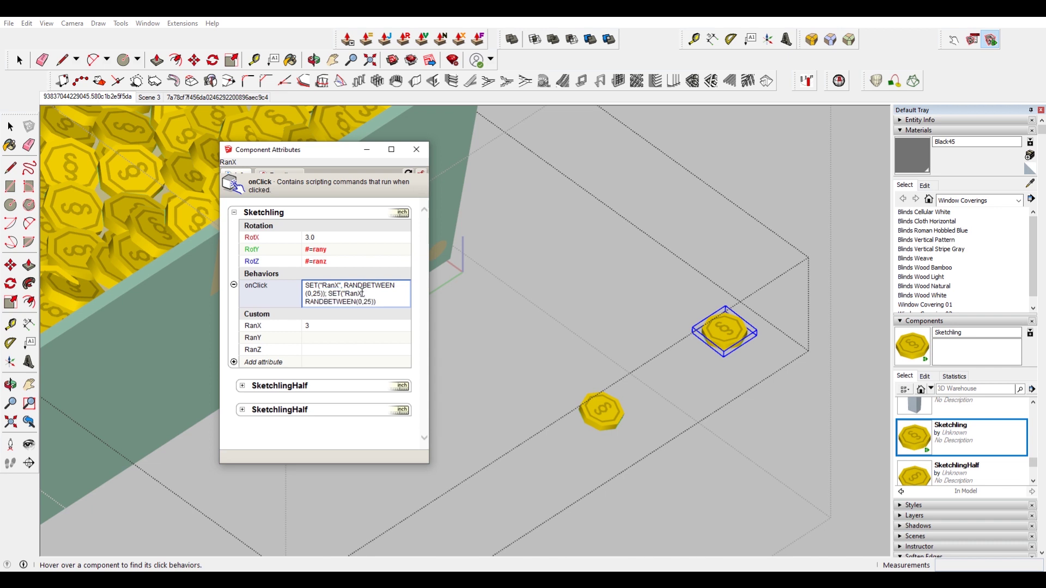
drag(357, 293, 363, 294)
text(Y)
Append SET("RanZ", RANDBETWEEN(0,360)) to the onClick behavior after a semicolon, and test the coin with the Interact tool.
text(;)
key(ctrl+v)
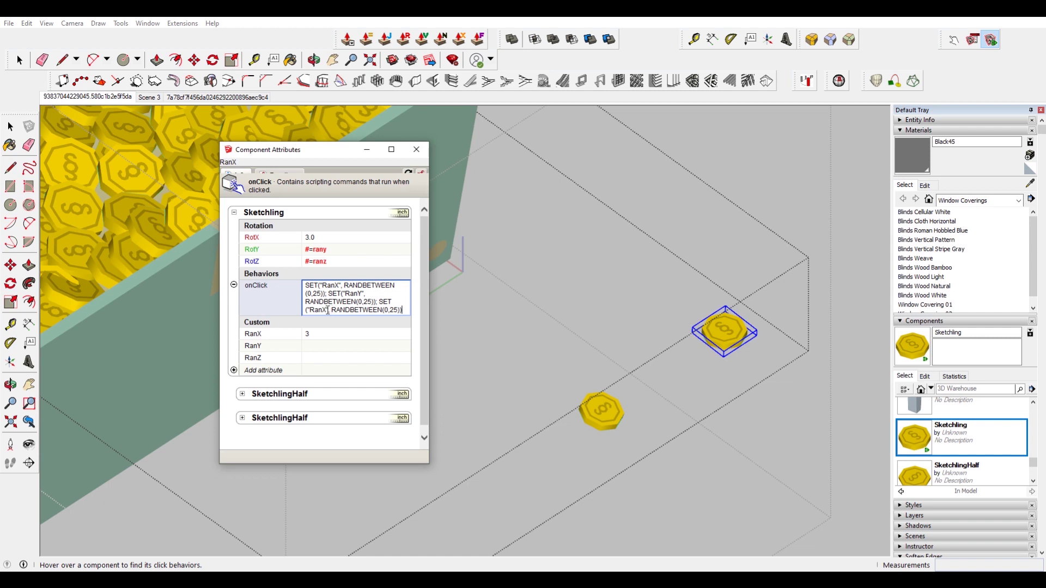
drag(327, 309, 322, 310)
text(Z)
double_click(393, 311)
text(360)
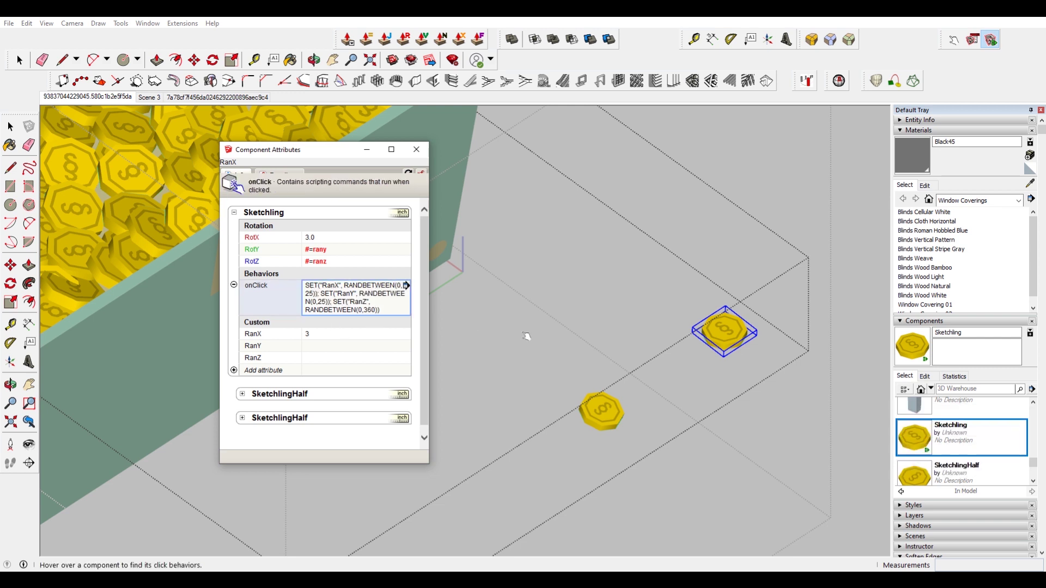
click(724, 331)
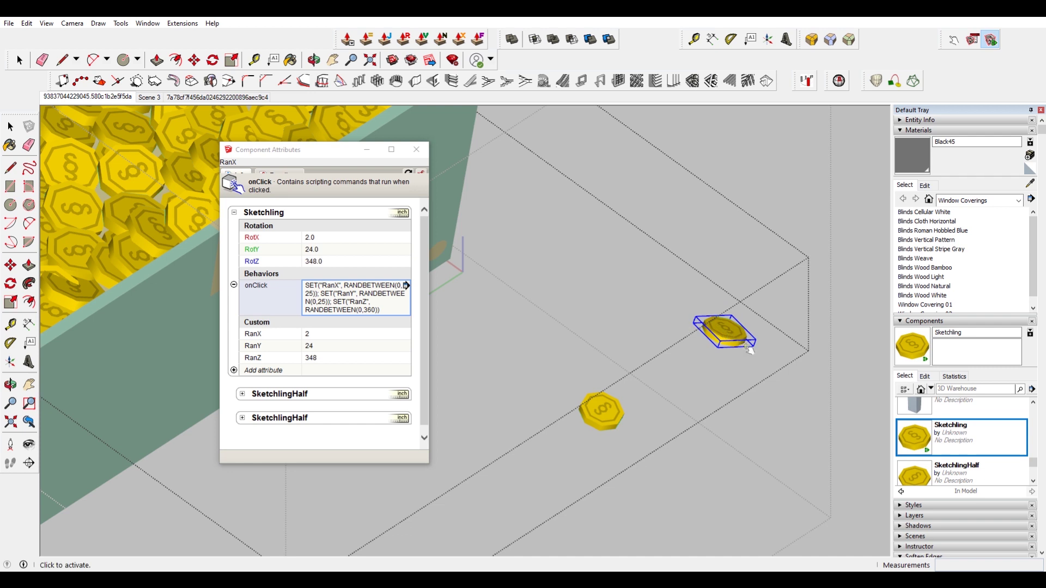